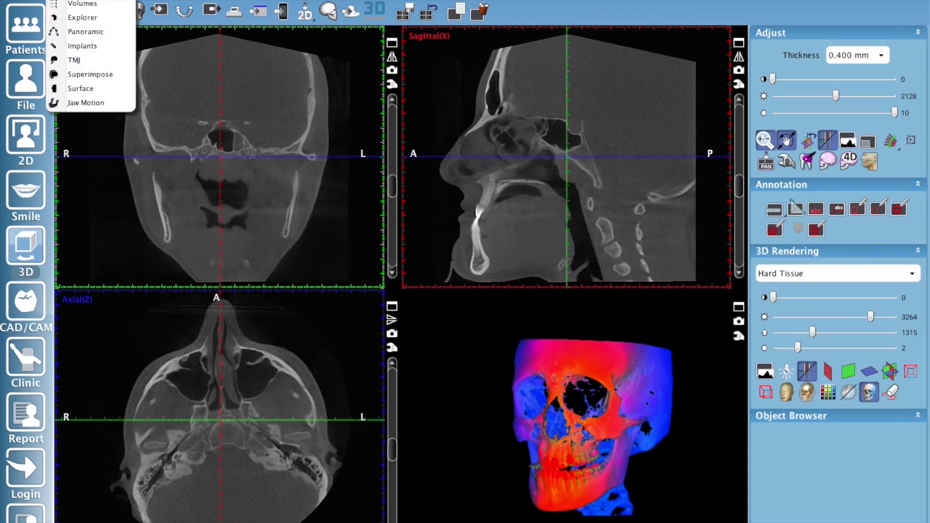
Step: Open the Panoramic module and remove the default arch curve from the axial view
left_click(86, 32)
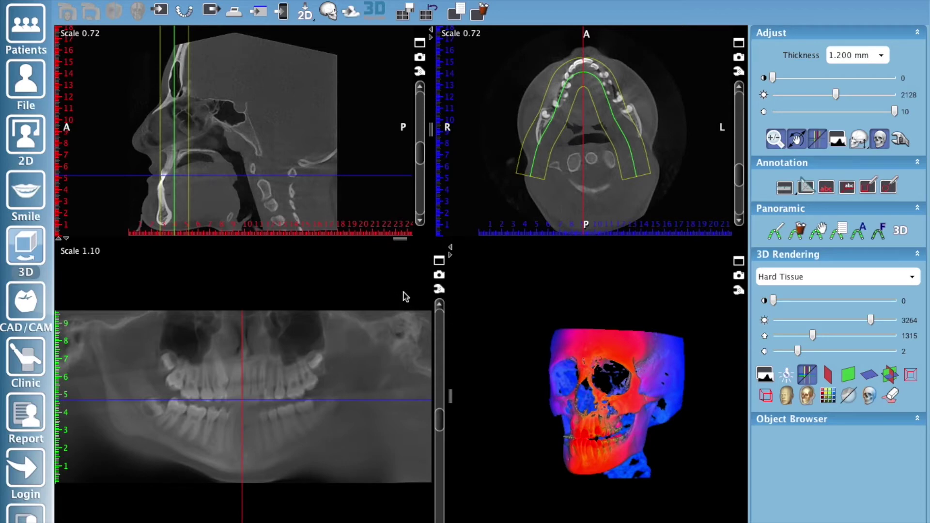
left_click(774, 238)
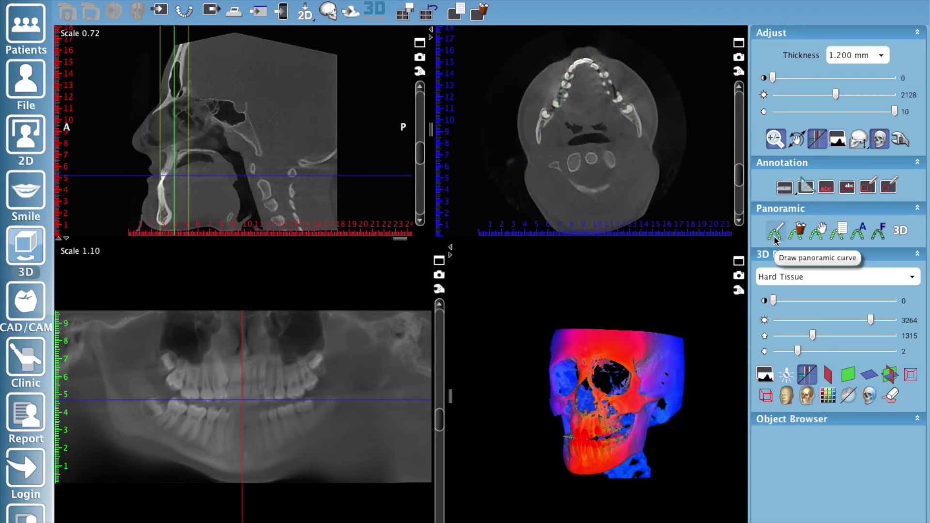
Step: Trace a new panoramic curve point by point from one back end of the arch to the other
left_click(774, 238)
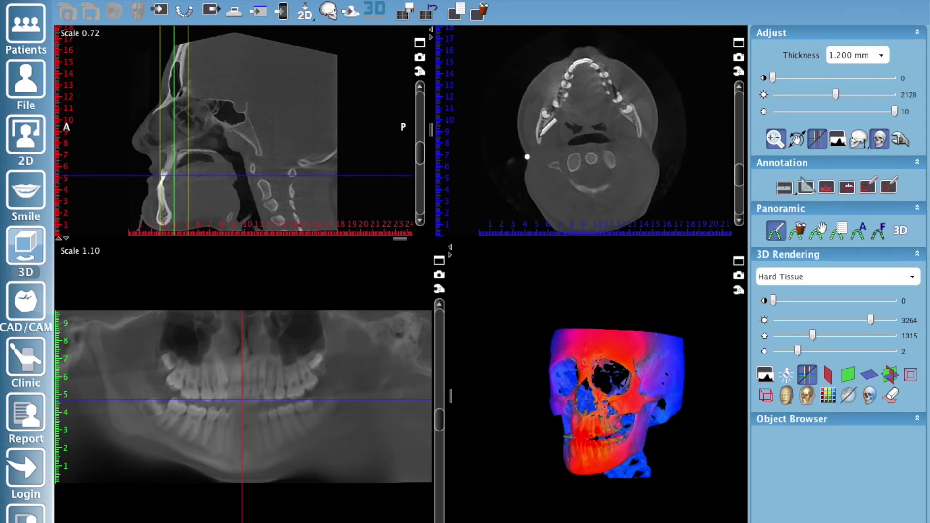
left_click(537, 137)
left_click(548, 115)
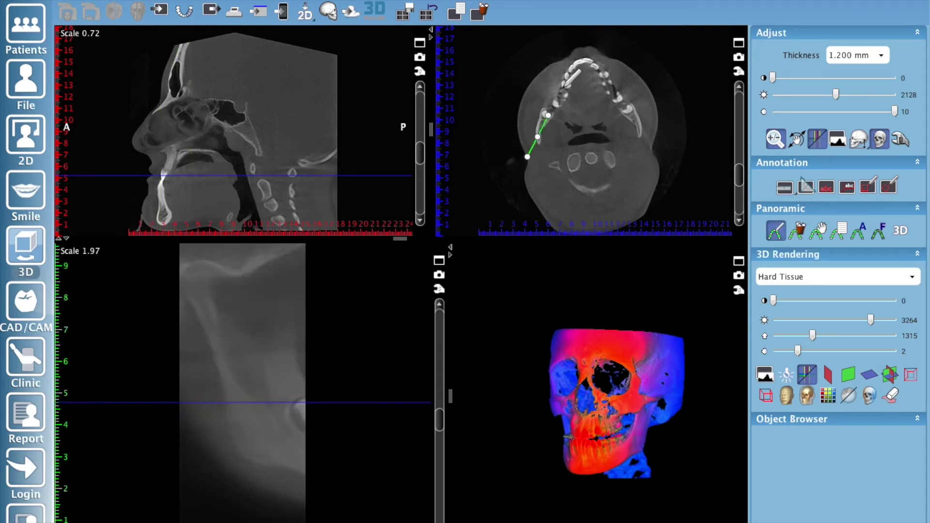
left_click(561, 88)
left_click(568, 72)
left_click(581, 64)
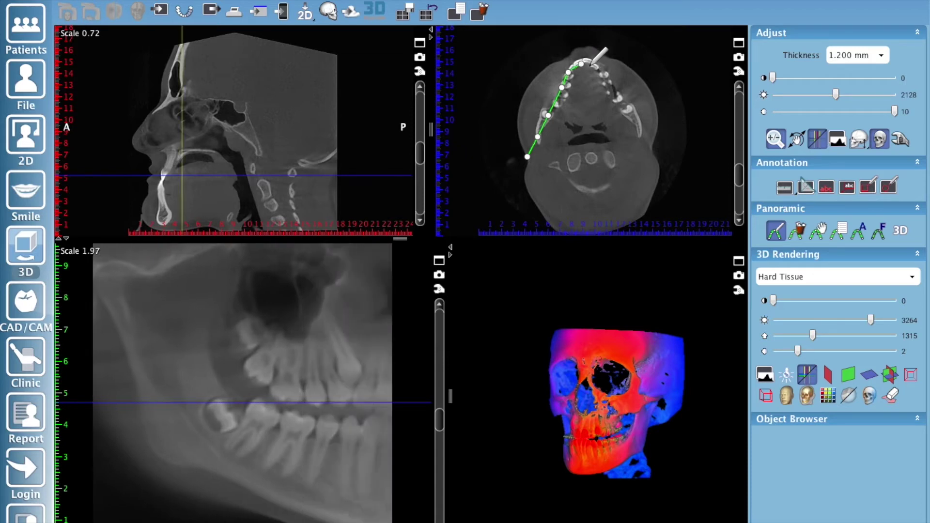
left_click(591, 66)
left_click(603, 80)
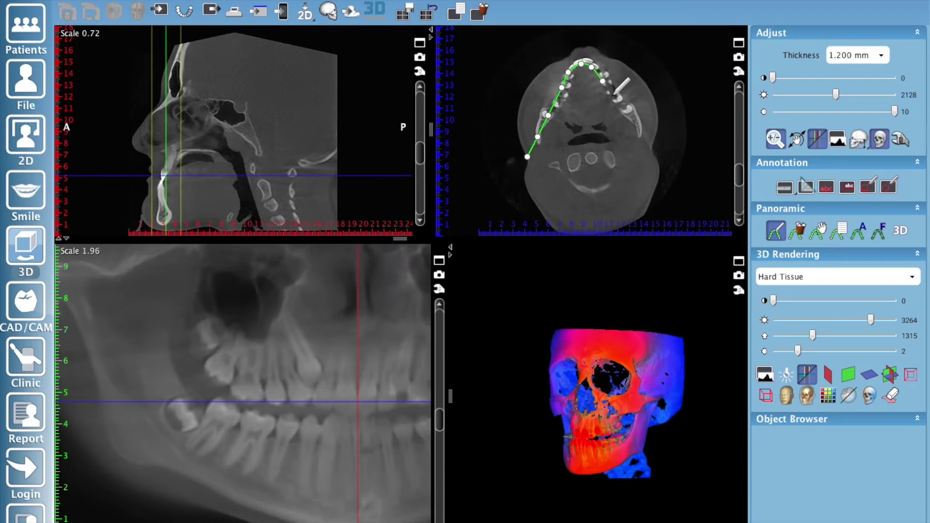
left_click(611, 95)
left_click(623, 110)
left_click(633, 126)
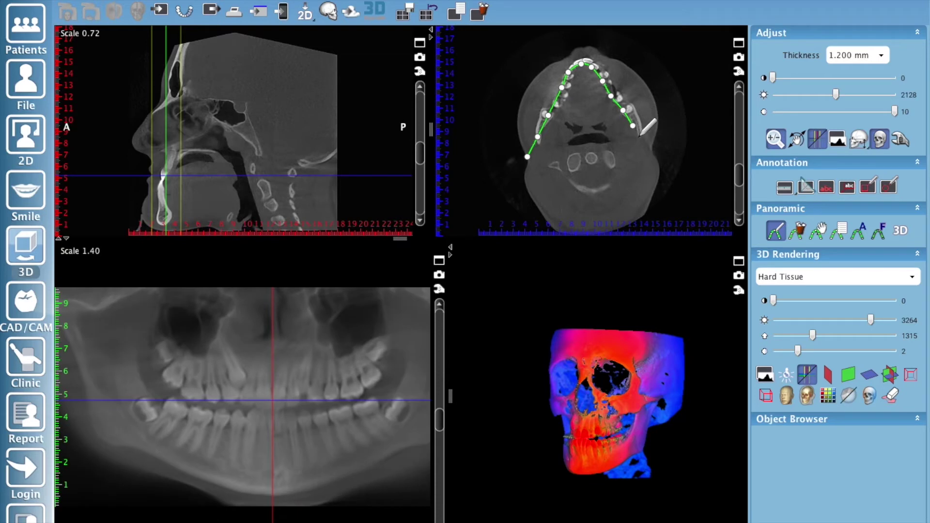
double_click(651, 161)
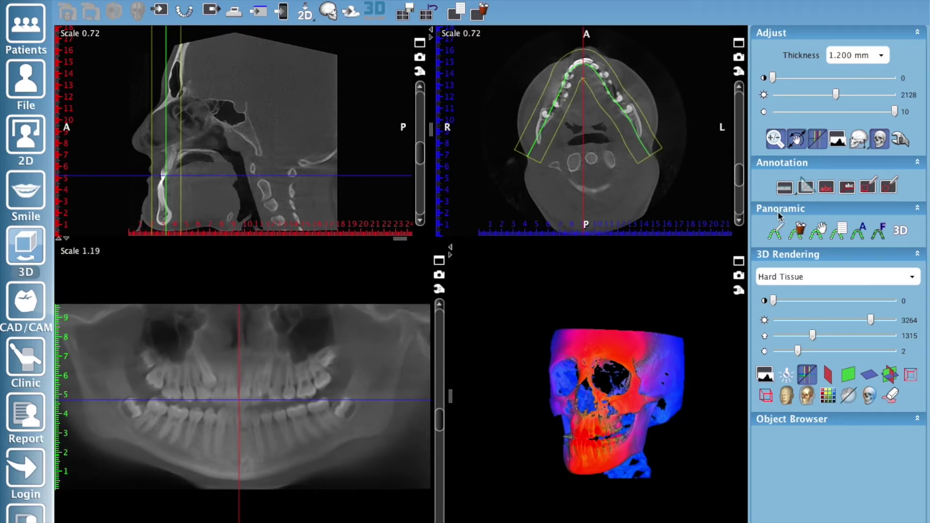
Step: Drag both curve endpoints down and outward so the curve spans the whole arch
left_click(818, 238)
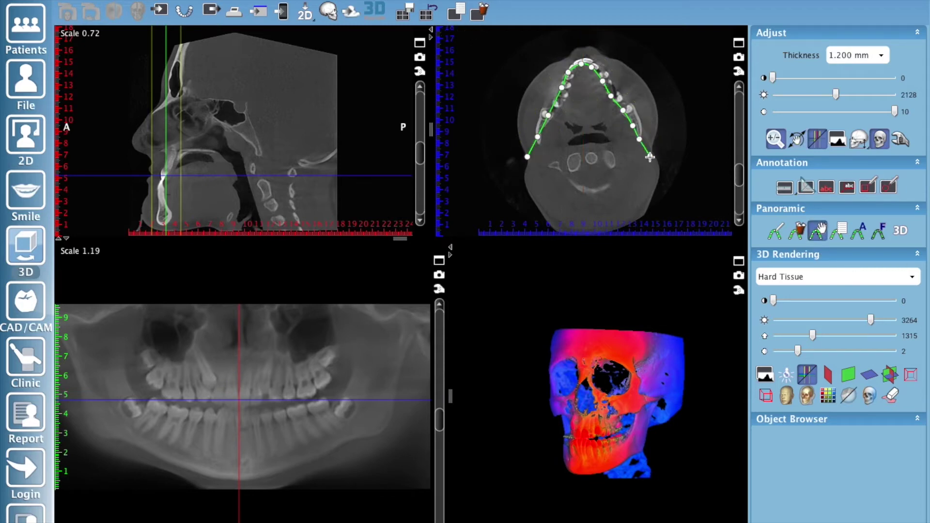
left_click_drag(646, 148, 646, 147)
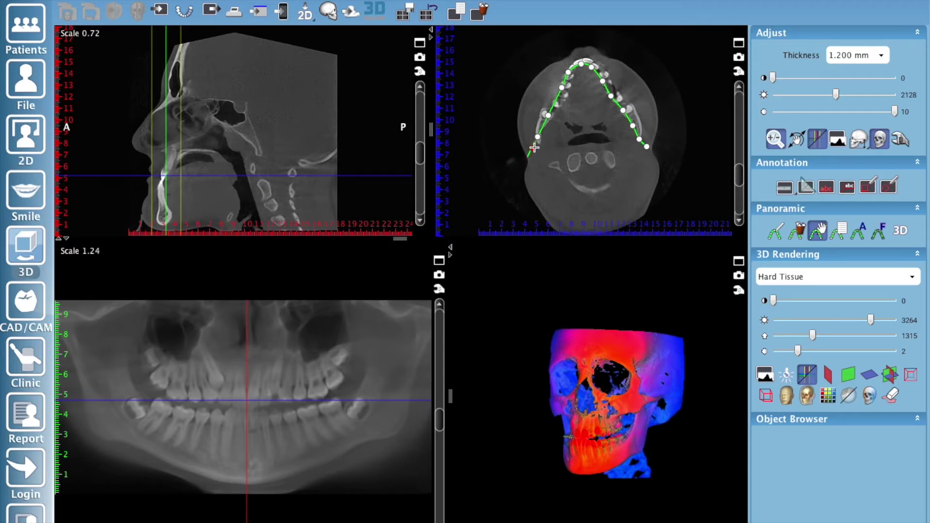
left_click_drag(533, 145, 534, 146)
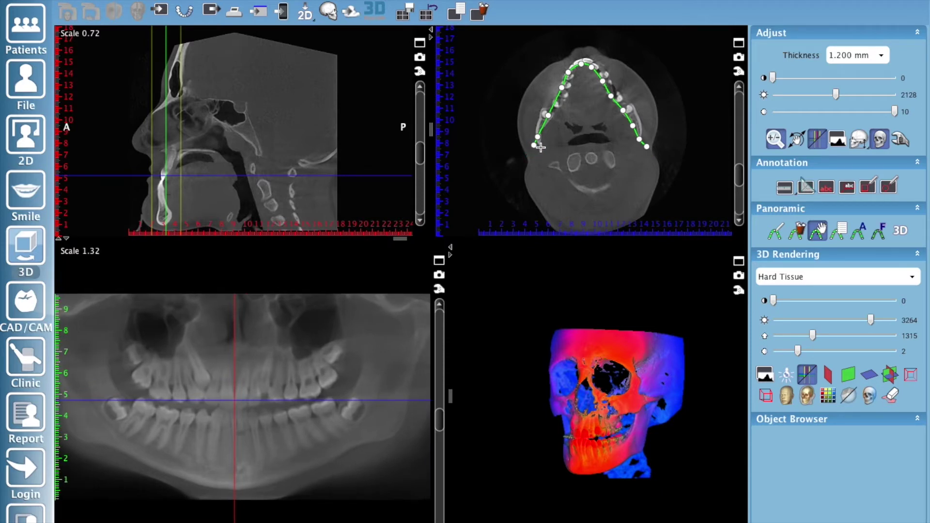
left_click_drag(533, 147, 525, 155)
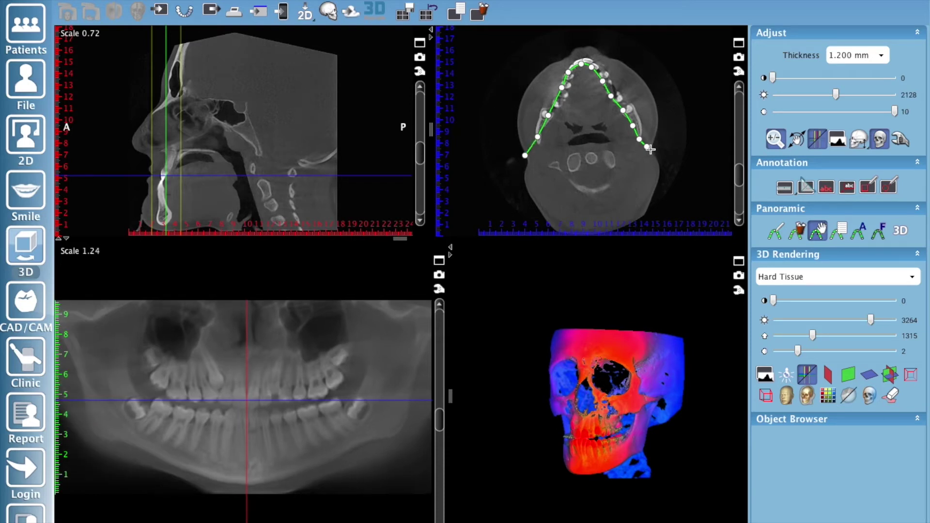
left_click_drag(648, 146, 659, 154)
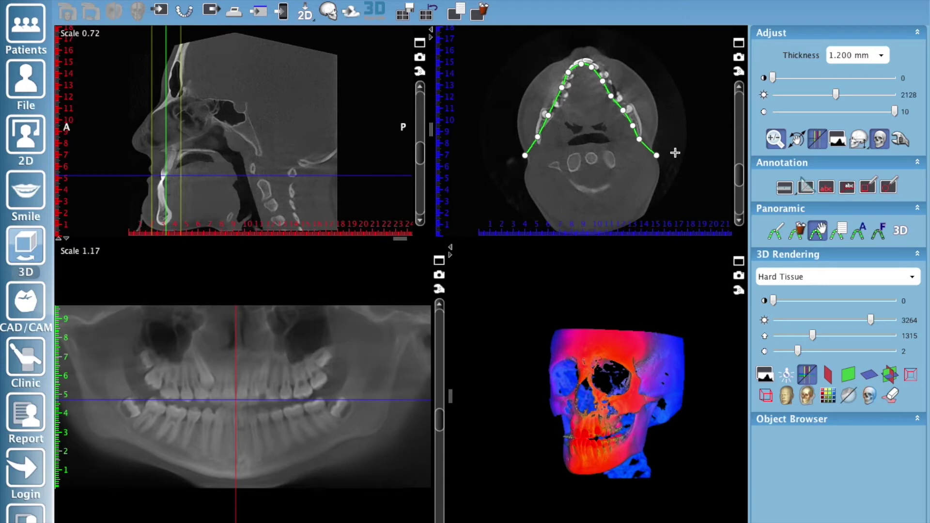
Step: Apply Panoramic autofit, then autofocus to sharpen the image and display the focus layers
left_click(859, 234)
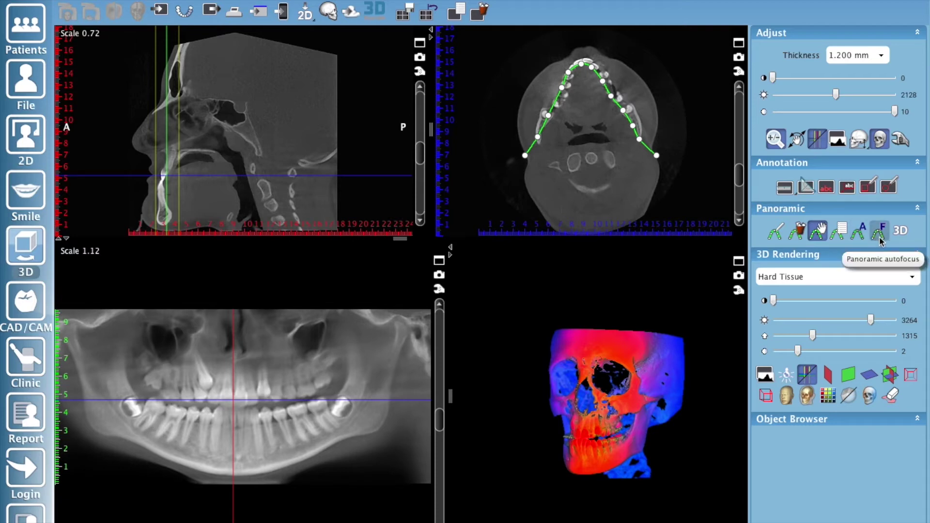
left_click(880, 240)
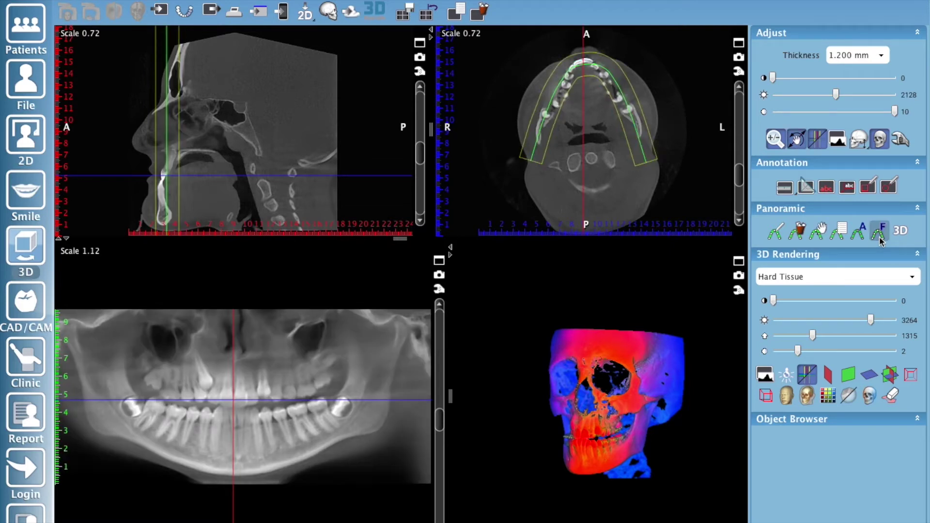
left_click(880, 240)
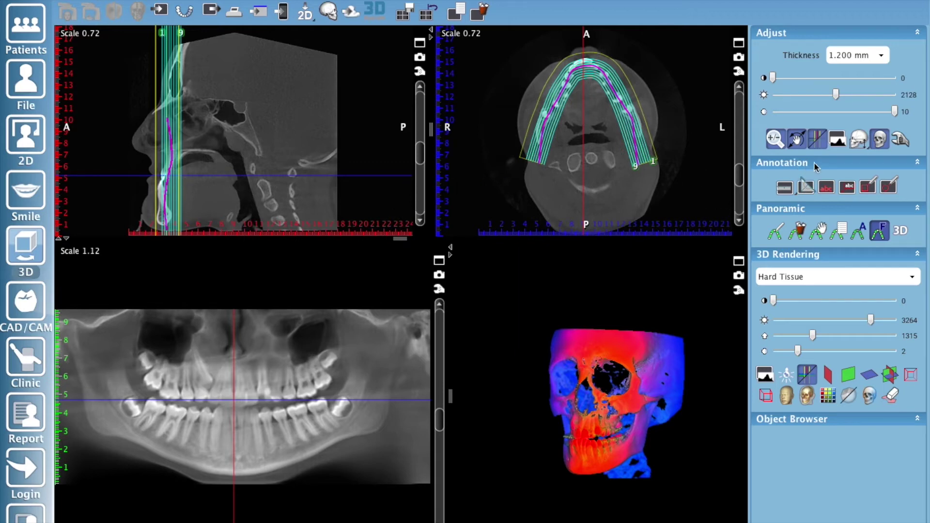
Step: Turn off Panoramic autofocus layers and autofocus line in Default settings
left_click(901, 140)
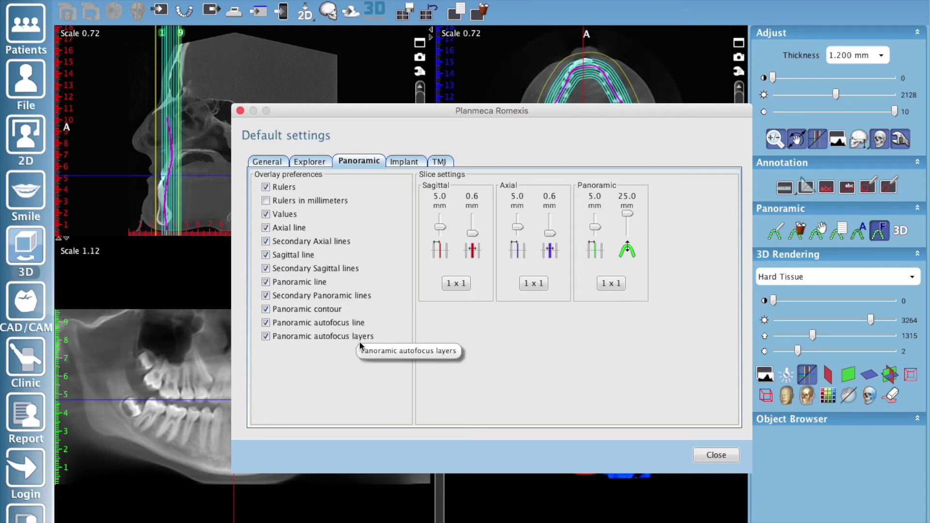
left_click(265, 337)
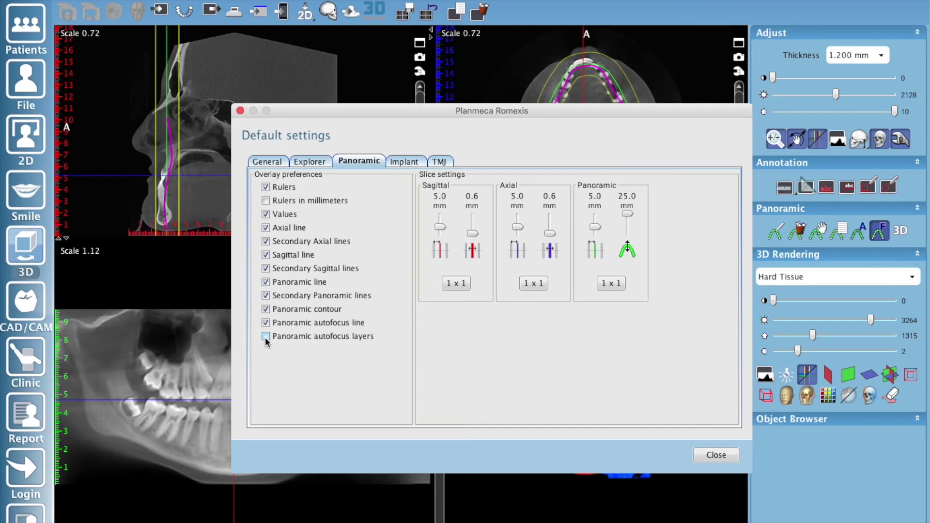
left_click(266, 323)
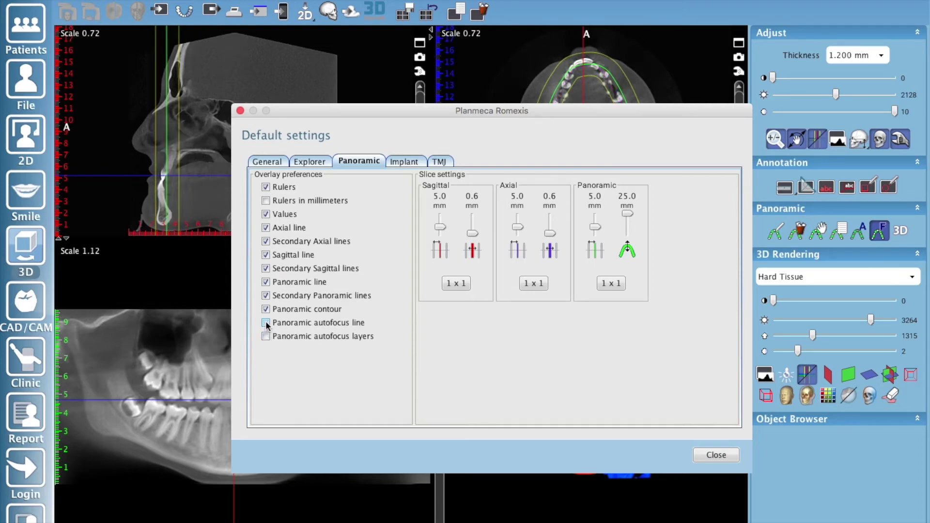
left_click(714, 454)
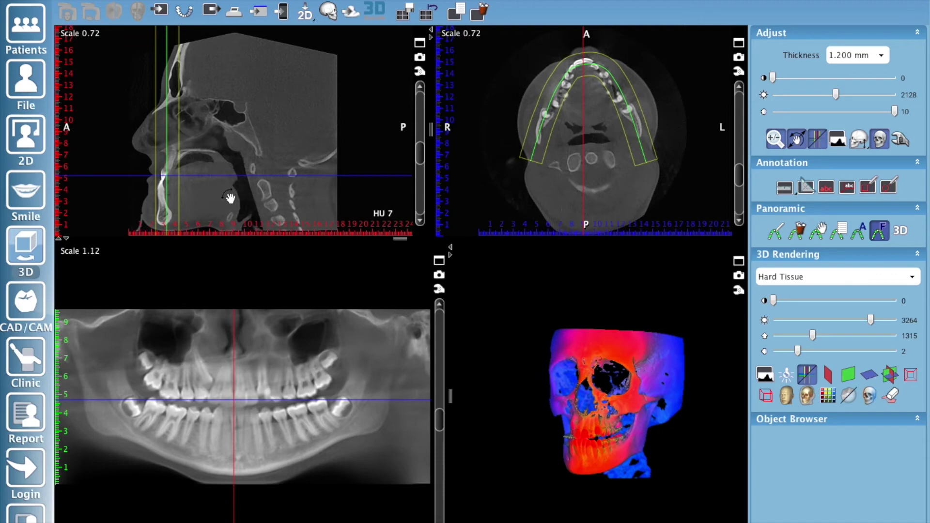
Step: Tilt the volume in the sagittal view, then fine-tune it with Move/Rotate Volume
left_click_drag(231, 196, 232, 193)
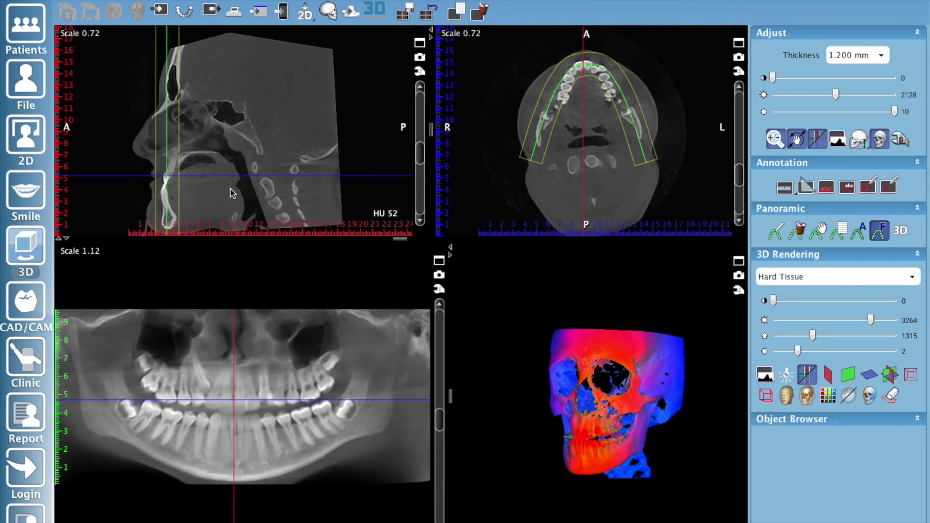
left_click_drag(235, 195, 233, 183)
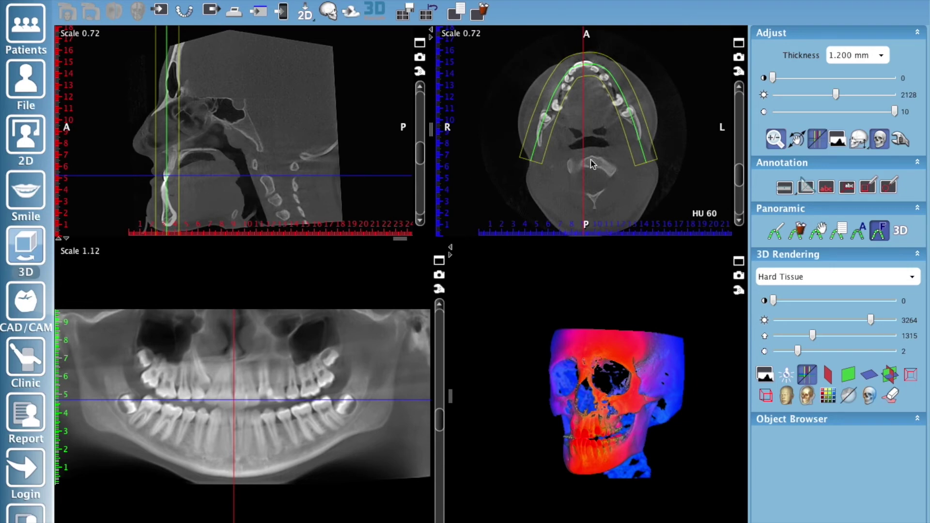
left_click(797, 141)
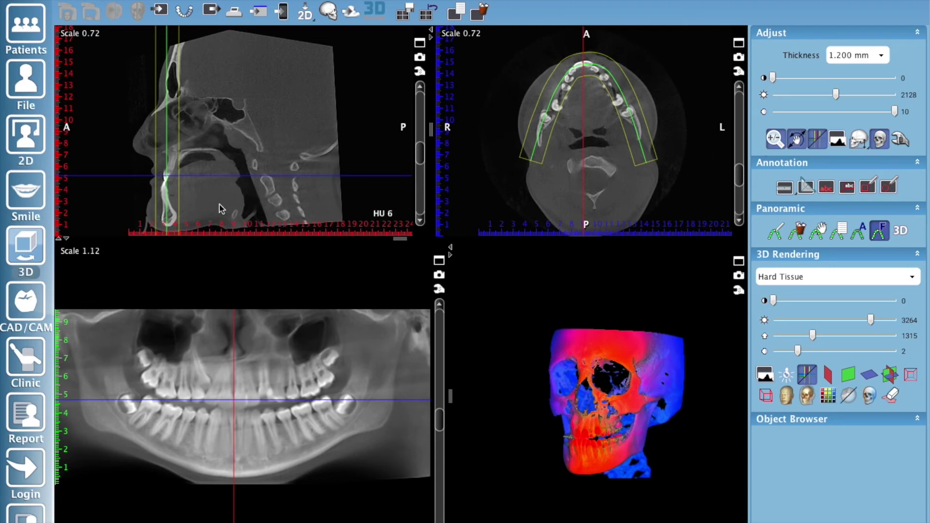
left_click_drag(219, 205, 221, 205)
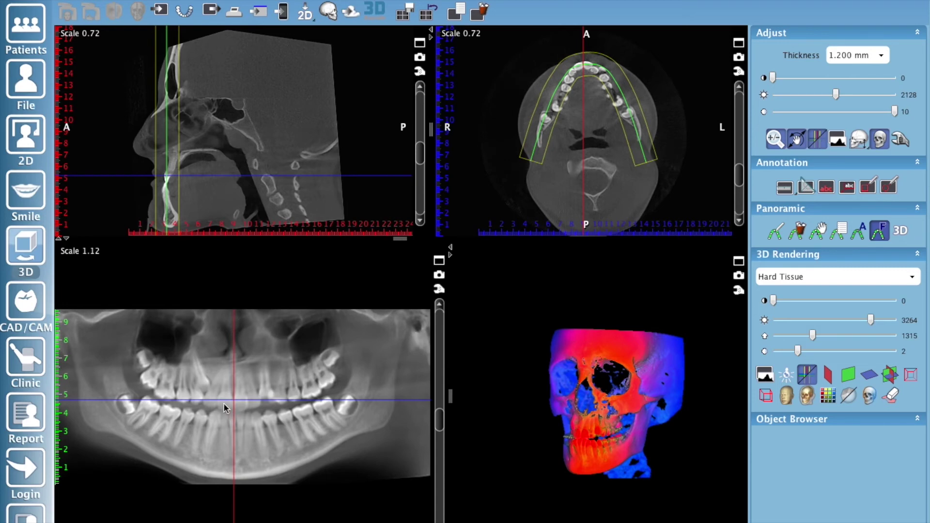
Step: Hide annotation overlays, Quickshot the plain panoramic, and bring up the rendering mode list
left_click(817, 141)
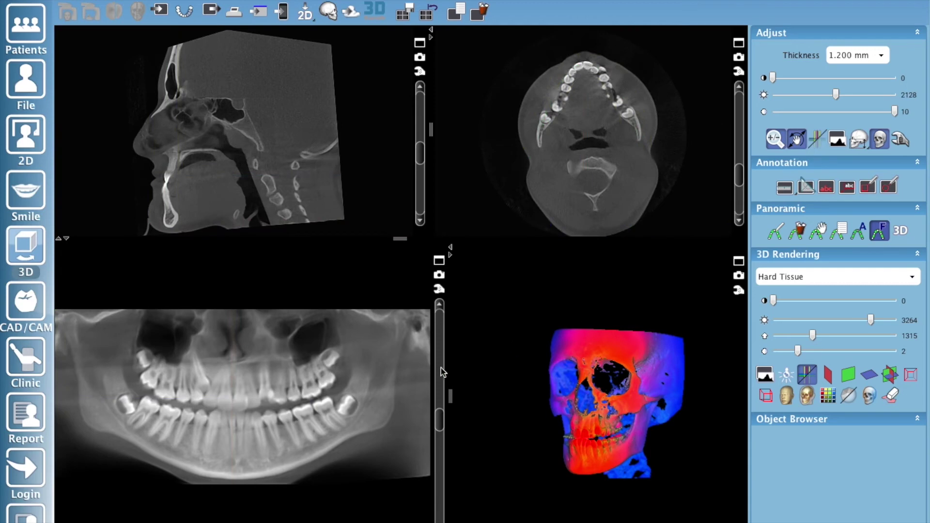
left_click(440, 275)
left_click(902, 233)
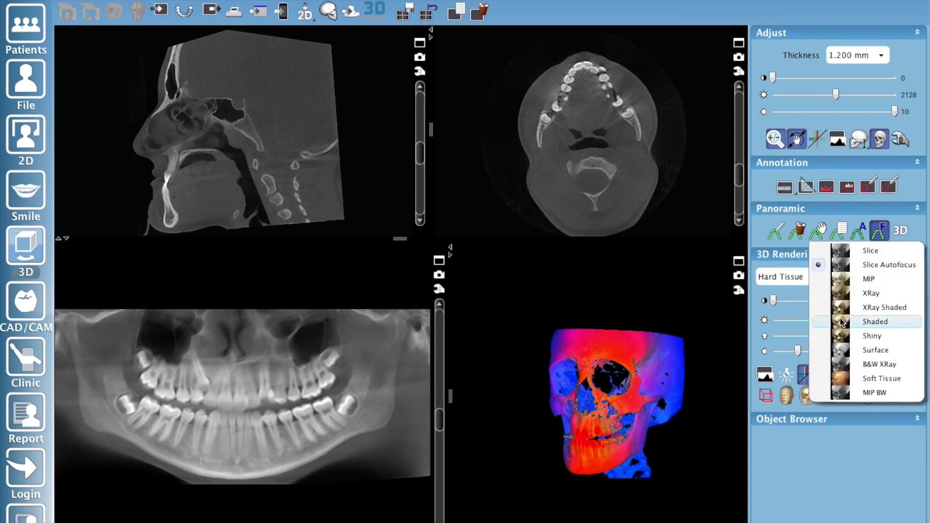
Step: Render the panoramic as MIP with lowered brightness and save a sepia Quickshot
left_click(822, 283)
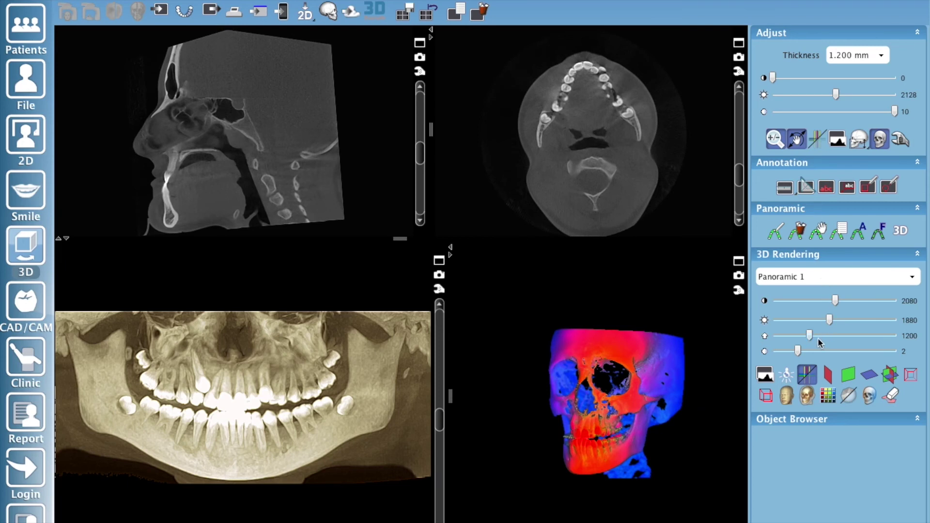
left_click_drag(830, 322, 825, 321)
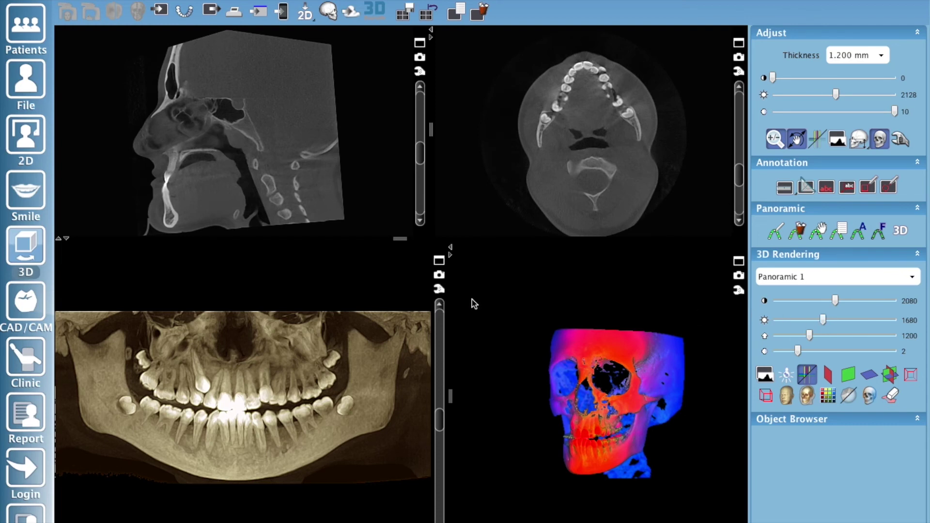
left_click(440, 276)
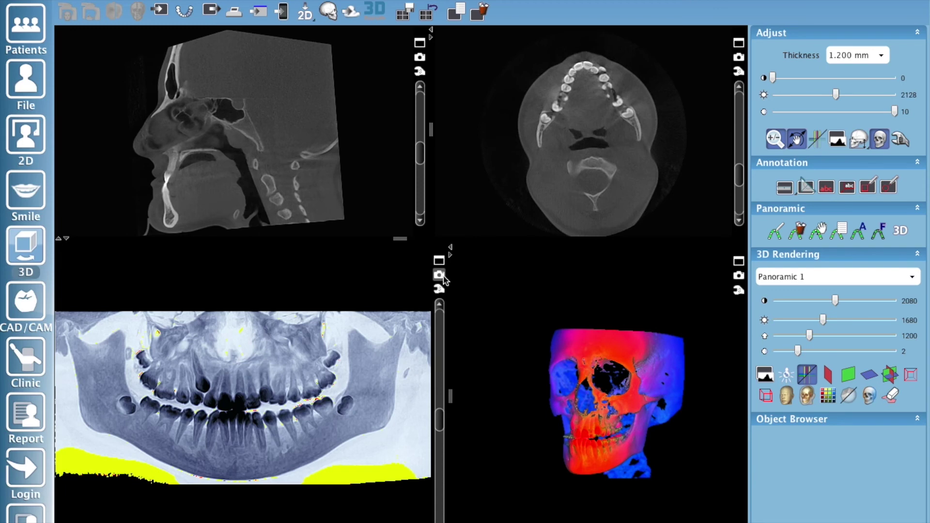
Step: Switch to MIP BW, save a Quickshot, and view the snapshots in the 2D module
left_click(904, 236)
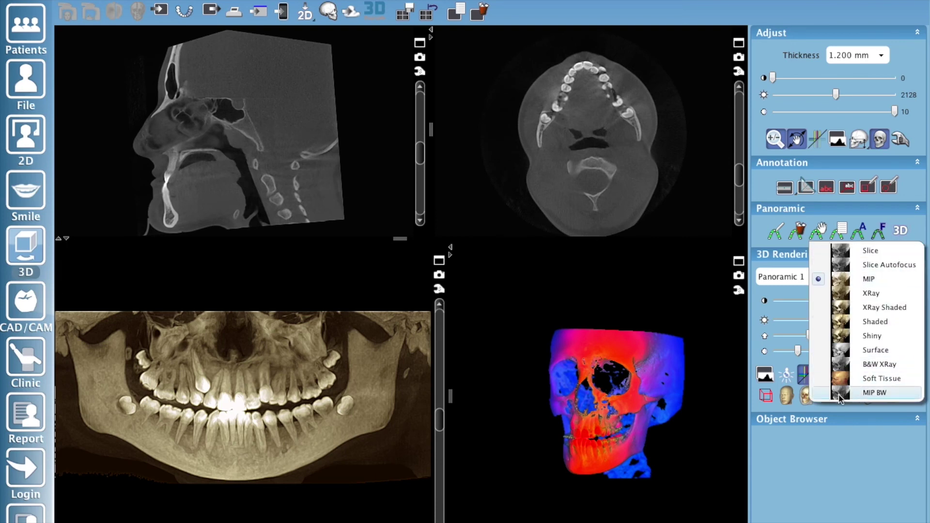
left_click(874, 392)
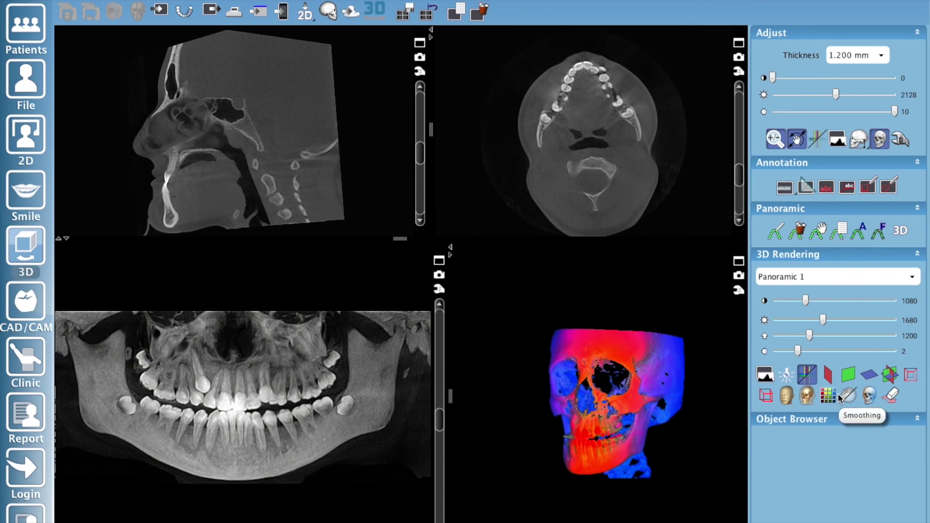
left_click(439, 279)
left_click(439, 279)
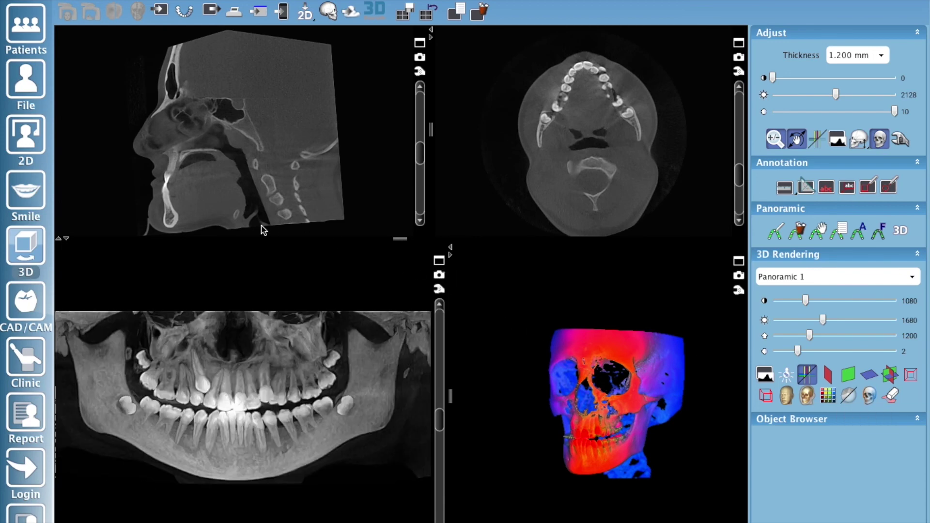
left_click(33, 142)
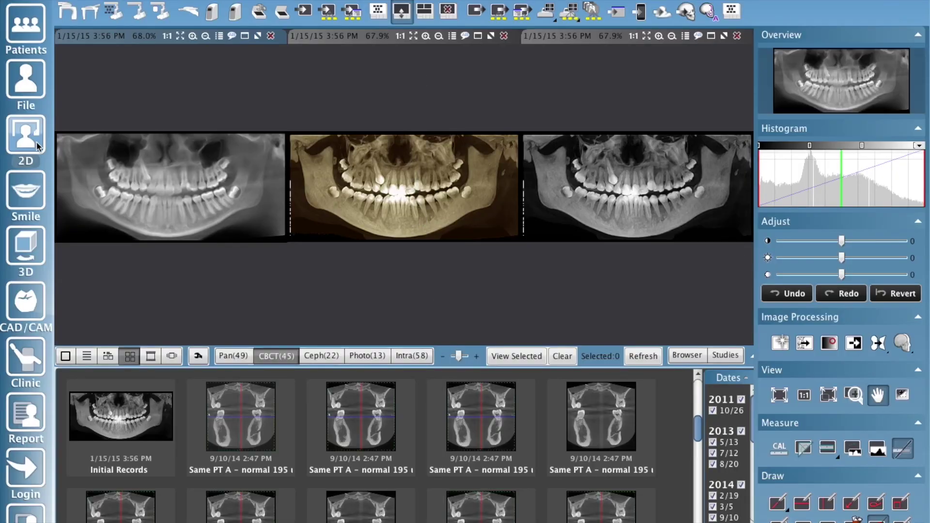